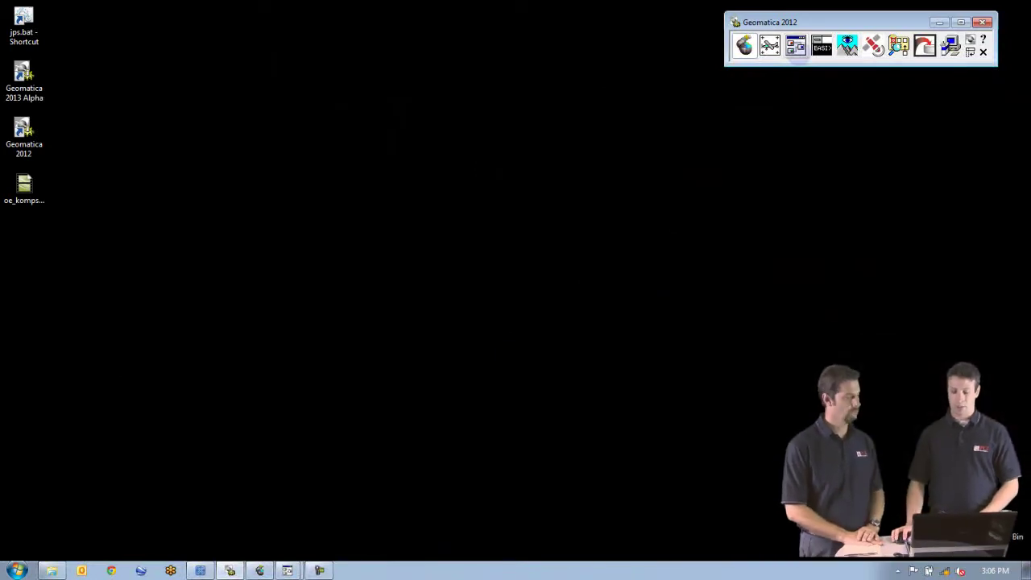
Step: Launch the Modeler and select AUTOMOS under All Algorithms in the Module Librarian
{"action": "left_click", "coordinate": [795, 46]}
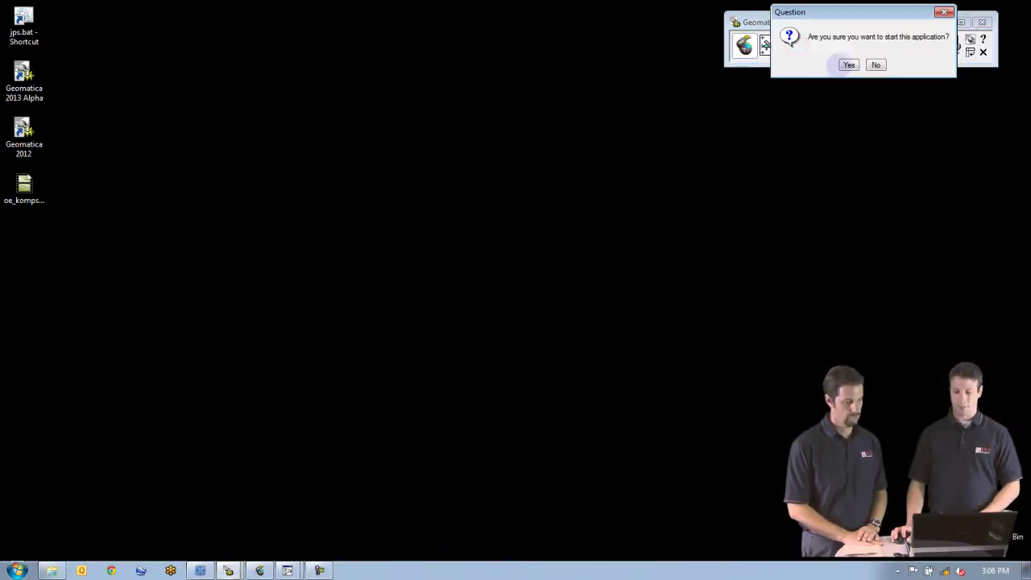
{"action": "left_click", "coordinate": [849, 65]}
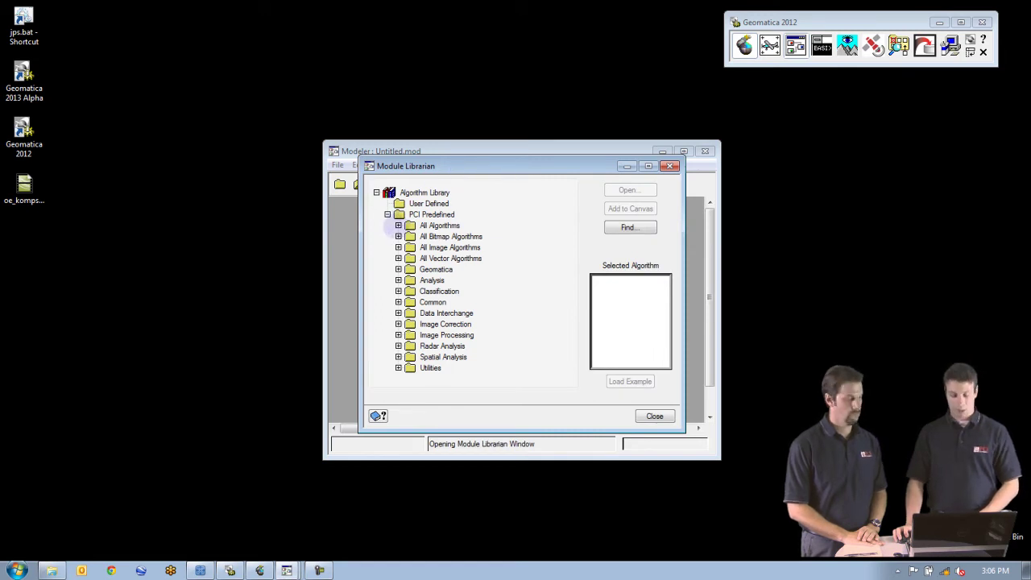
{"action": "left_click", "coordinate": [398, 225]}
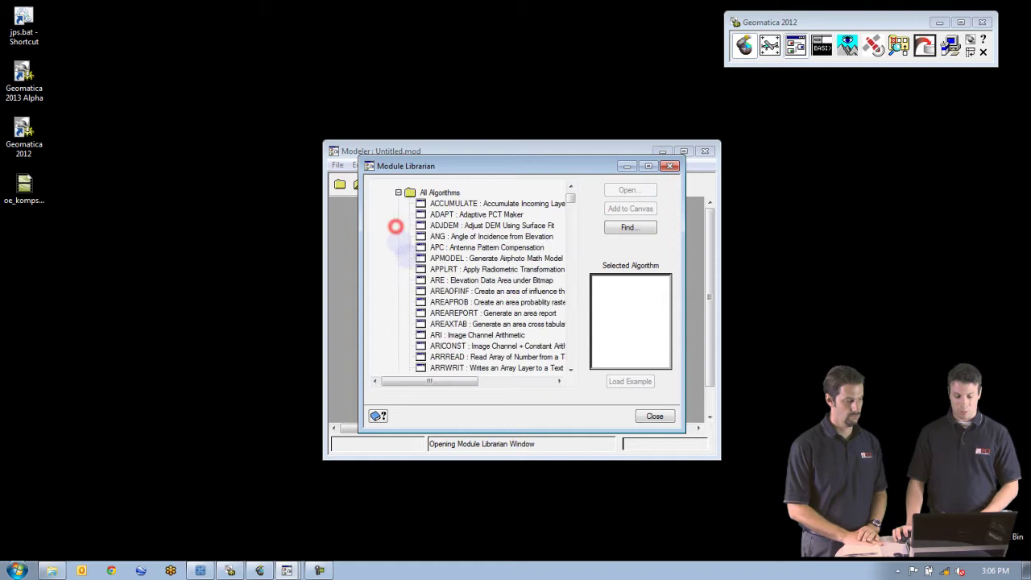
{"action": "left_click", "coordinate": [448, 269]}
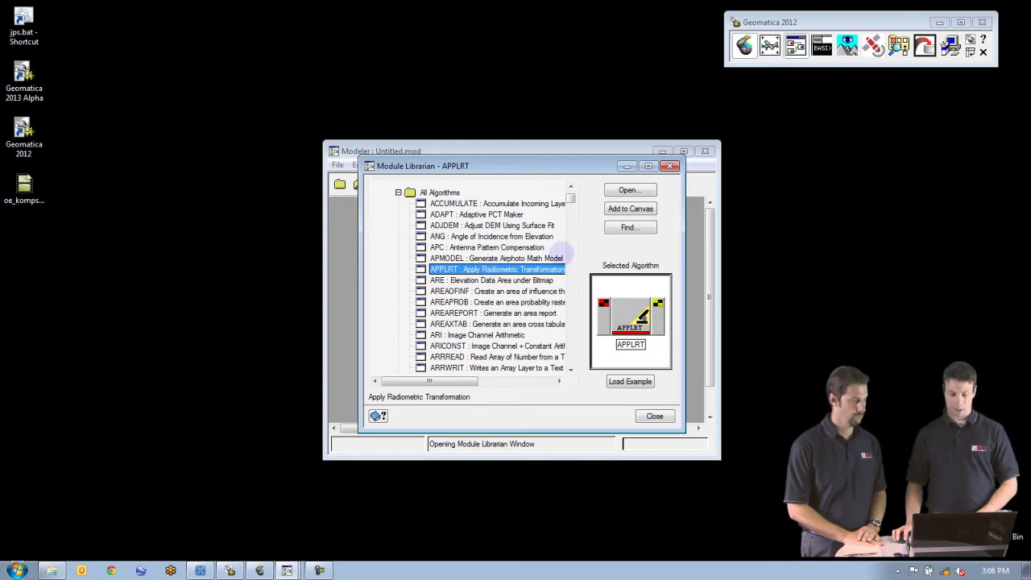
{"action": "left_click", "coordinate": [483, 300]}
{"action": "key", "text": "Down"}
{"action": "key", "text": "Down"}
{"action": "key", "text": "Down"}
{"action": "key", "text": "Down"}
{"action": "key", "text": "Down"}
{"action": "key", "text": "Down"}
{"action": "key", "text": "Down"}
{"action": "key", "text": "Down"}
{"action": "key", "text": "Down"}
{"action": "key", "text": "Down"}
{"action": "key", "text": "Down"}
{"action": "key", "text": "Down"}
{"action": "key", "text": "Down"}
{"action": "key", "text": "Down"}
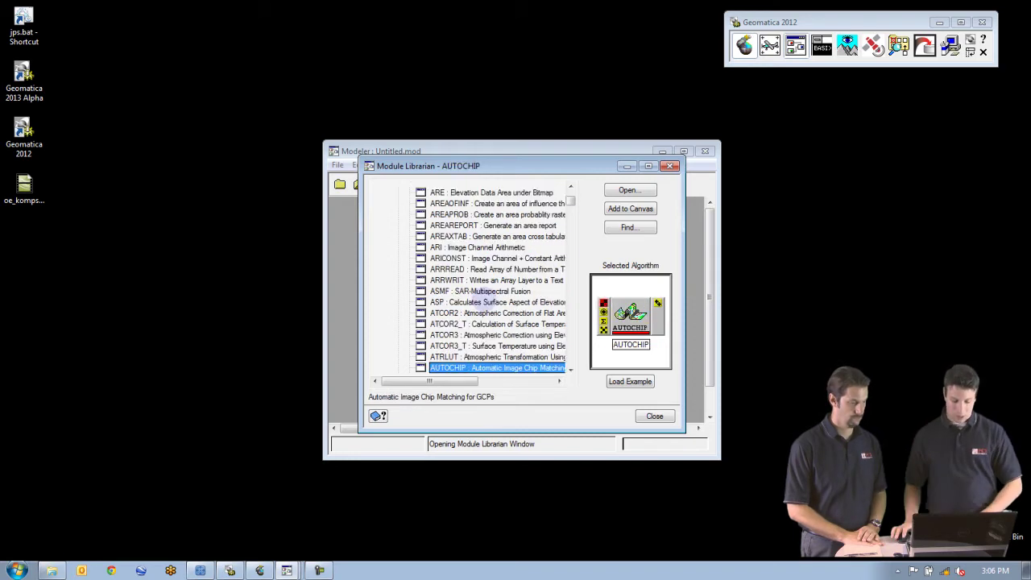
{"action": "key", "text": "Down"}
{"action": "key", "text": "Down"}
{"action": "key", "text": "Down"}
{"action": "key", "text": "Down"}
{"action": "key", "text": "Down"}
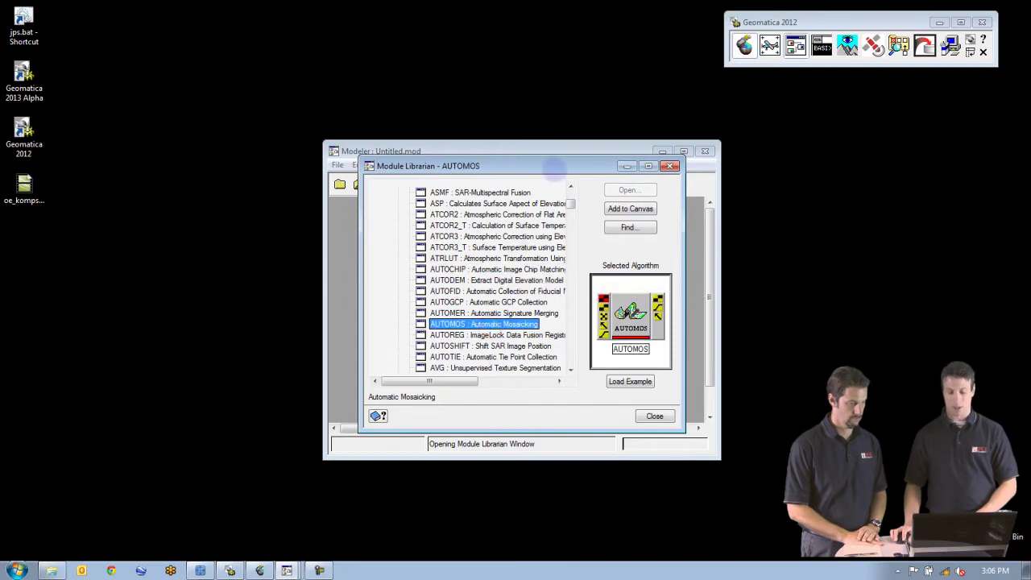
Step: Load the AUTOMOS example model and shift the Modeler window up and left
{"action": "left_click", "coordinate": [631, 381]}
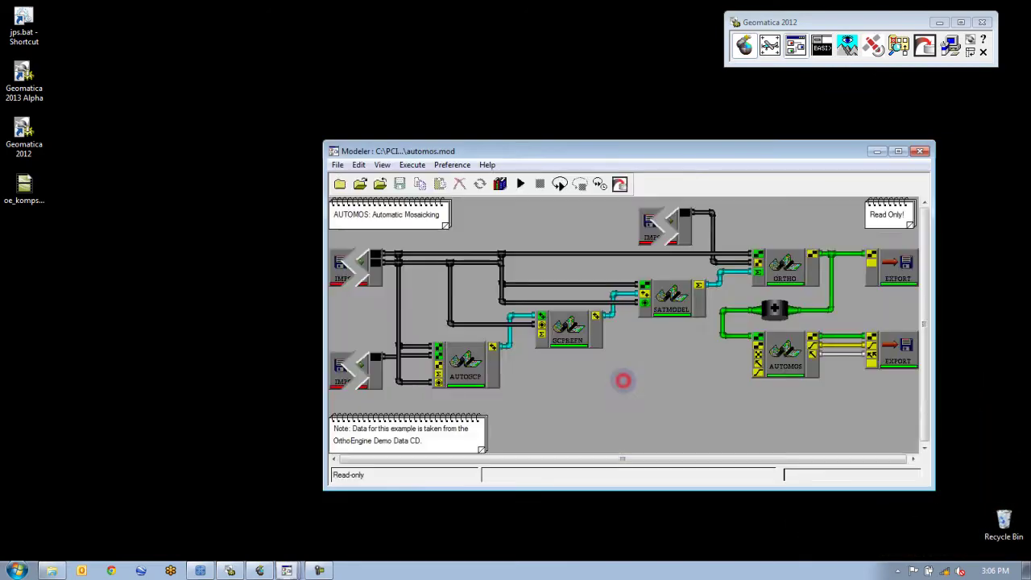
{"action": "left_click_drag", "start_coordinate": [597, 149], "coordinate": [485, 113]}
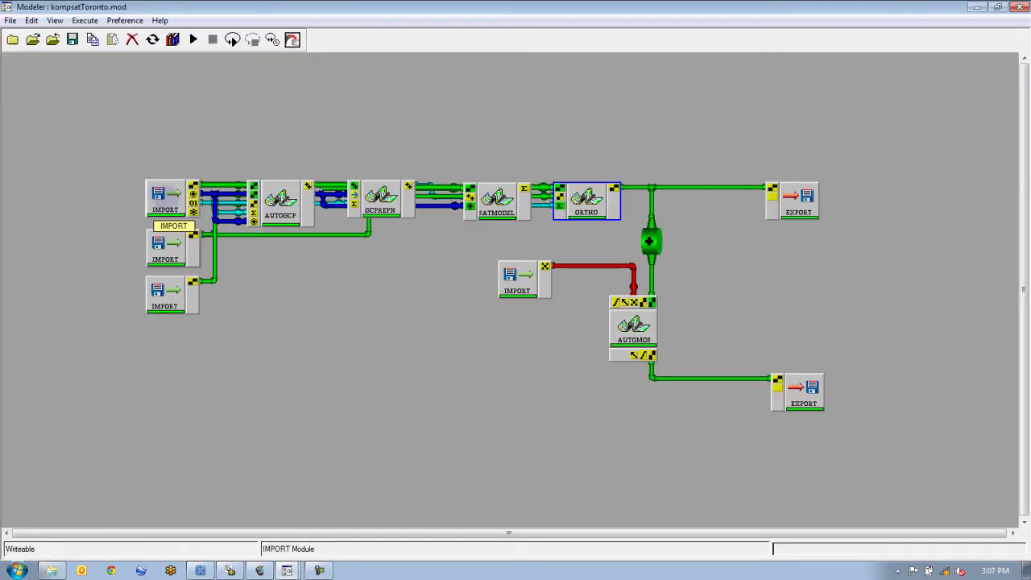
{"action": "double_click", "coordinate": [165, 197]}
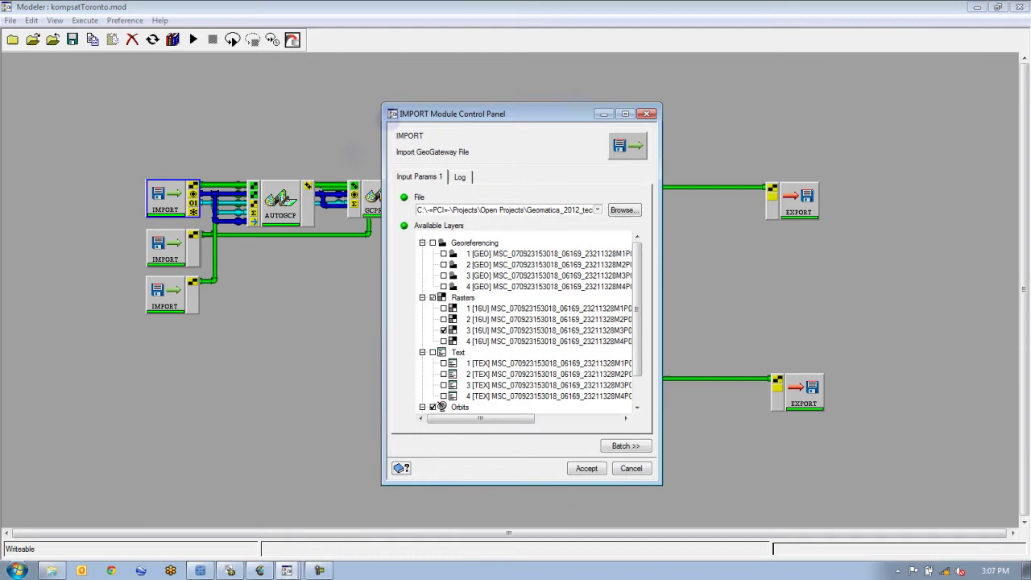
{"action": "left_click_drag", "start_coordinate": [436, 109], "coordinate": [298, 45]}
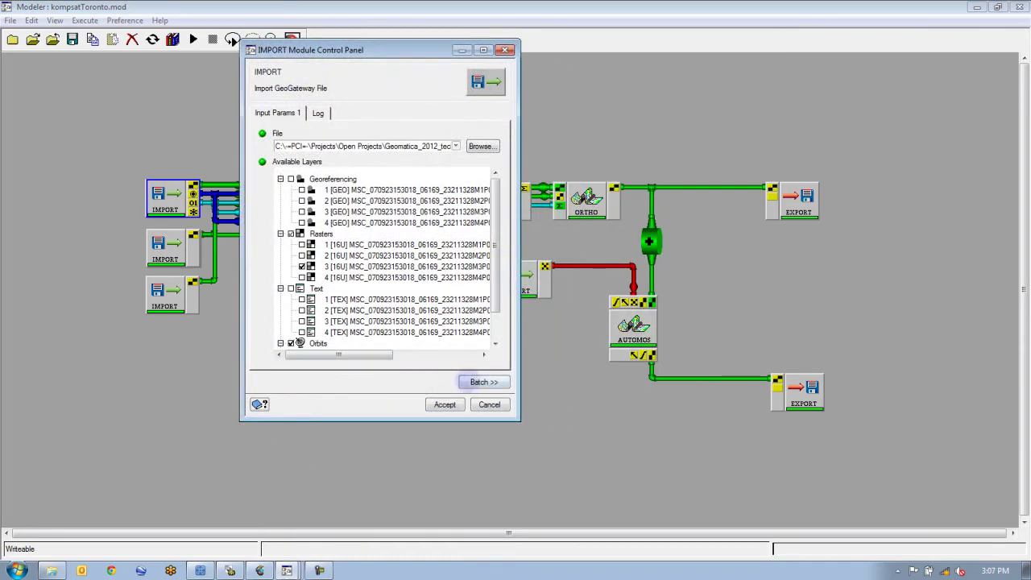
{"action": "left_click", "coordinate": [481, 382]}
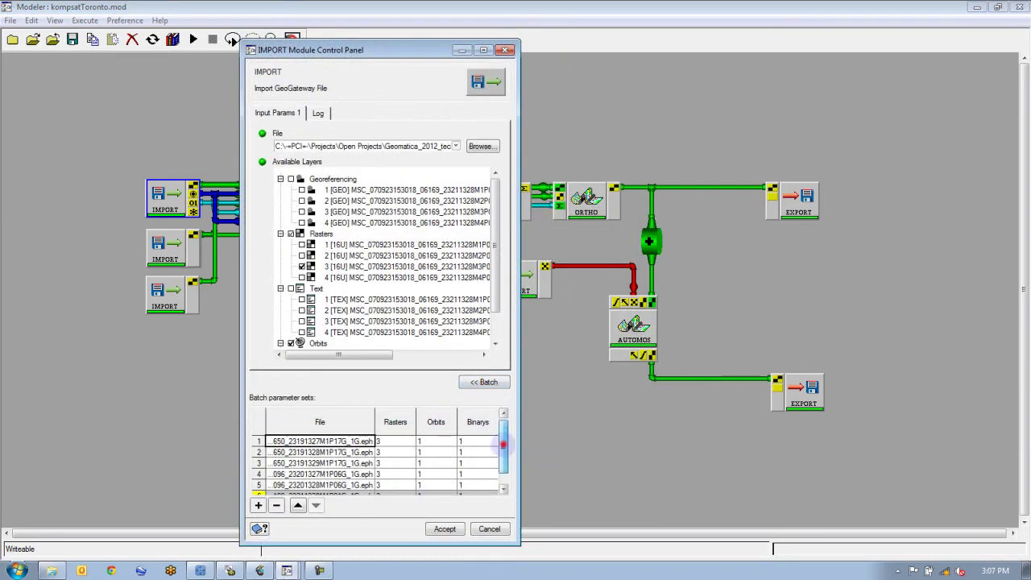
{"action": "scroll", "coordinate": [500, 447], "scroll_direction": "down", "scroll_amount": 1}
{"action": "scroll", "coordinate": [502, 445], "scroll_direction": "up", "scroll_amount": 1}
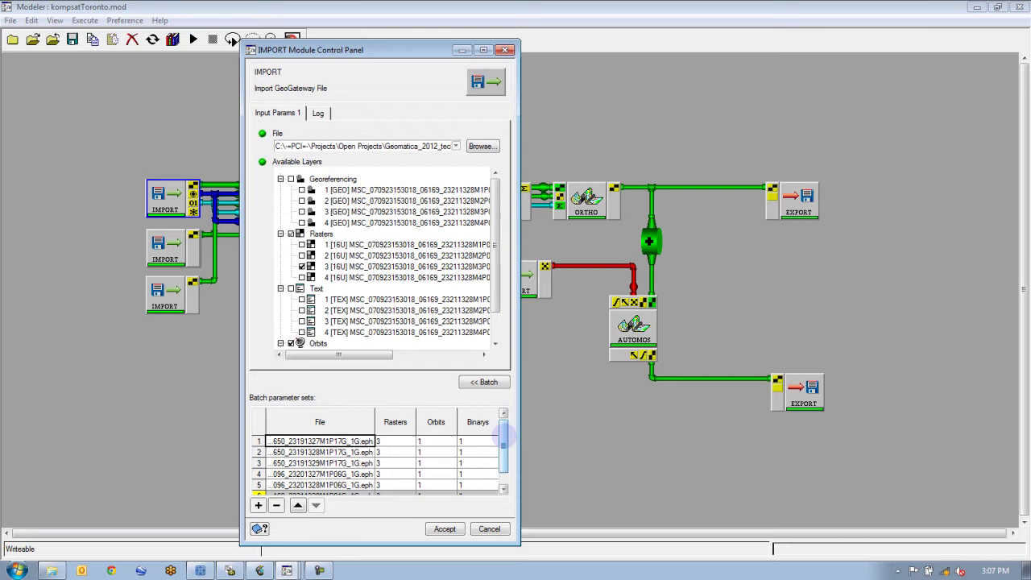
{"action": "left_click", "coordinate": [505, 50]}
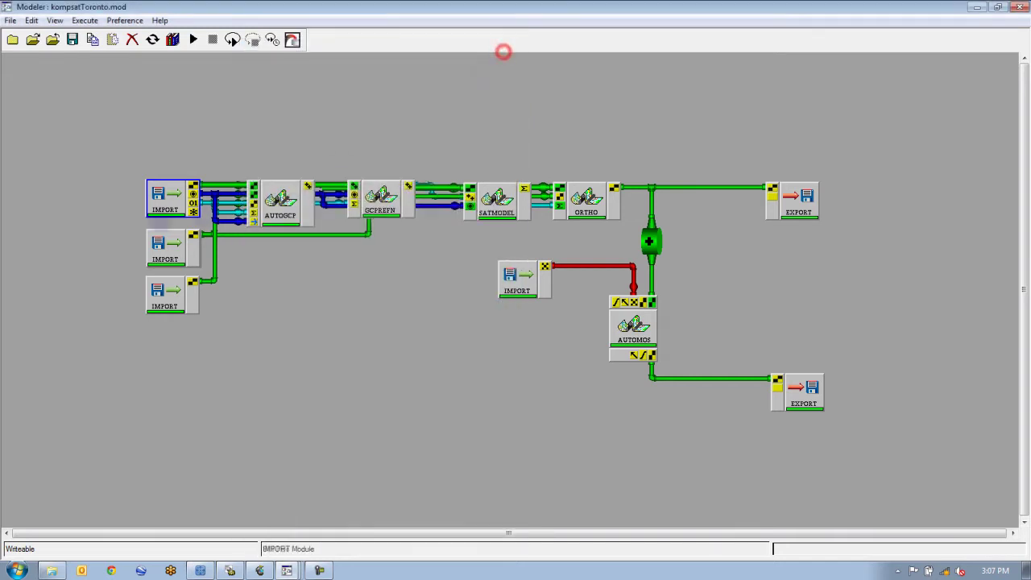
{"action": "double_click", "coordinate": [170, 249]}
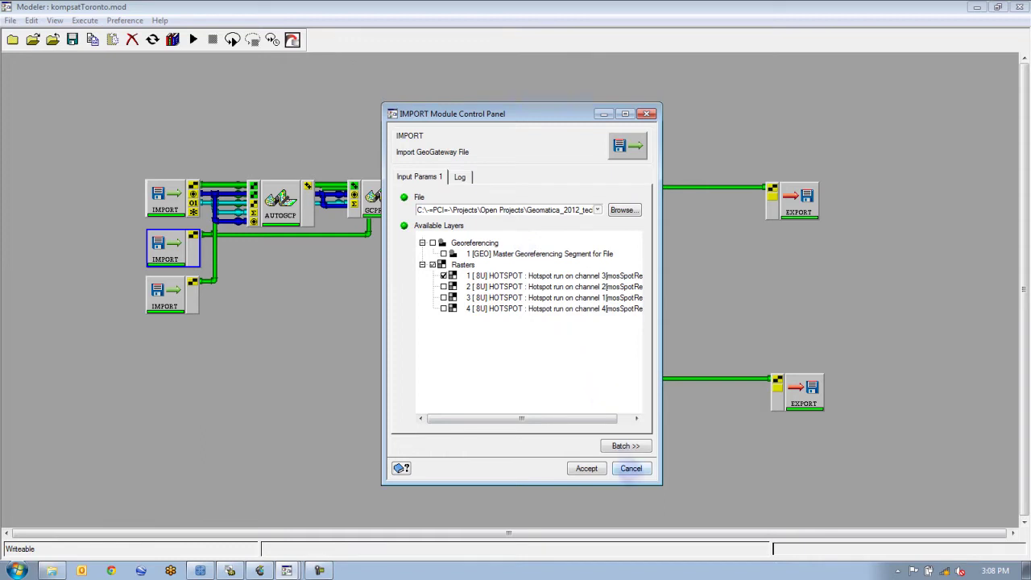
{"action": "left_click", "coordinate": [631, 468]}
{"action": "double_click", "coordinate": [170, 292]}
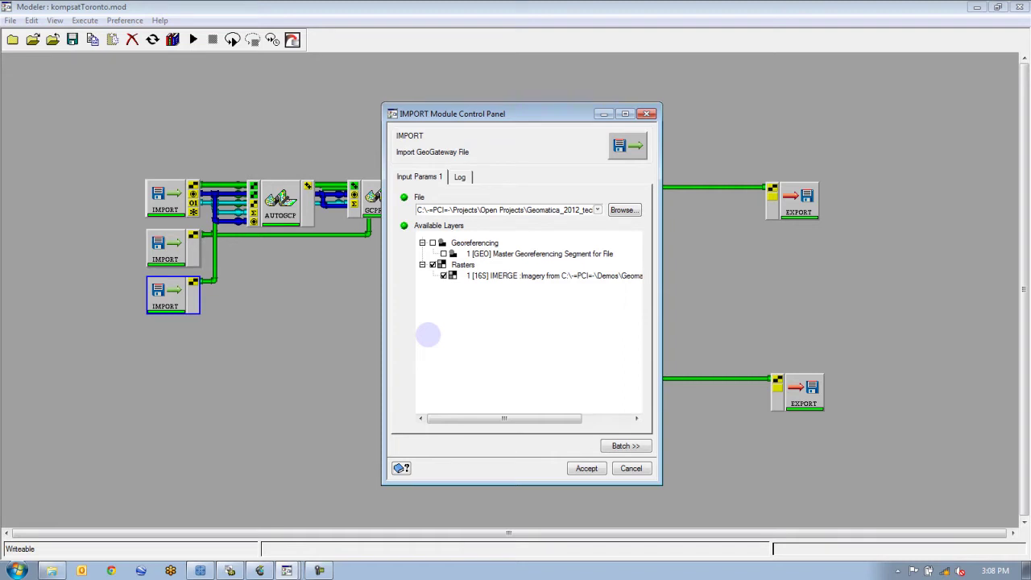
{"action": "left_click", "coordinate": [637, 469]}
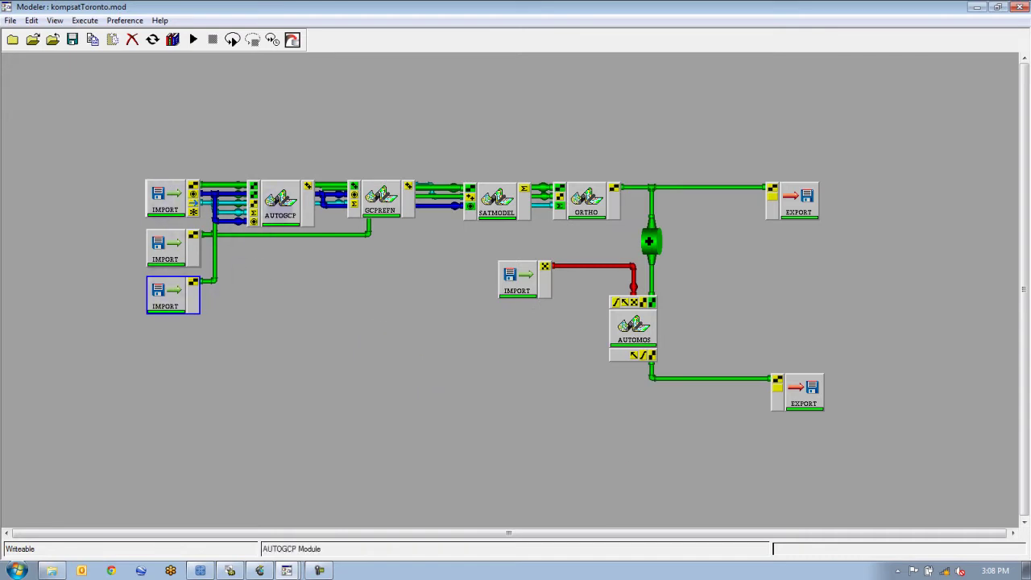
{"action": "left_click", "coordinate": [280, 208]}
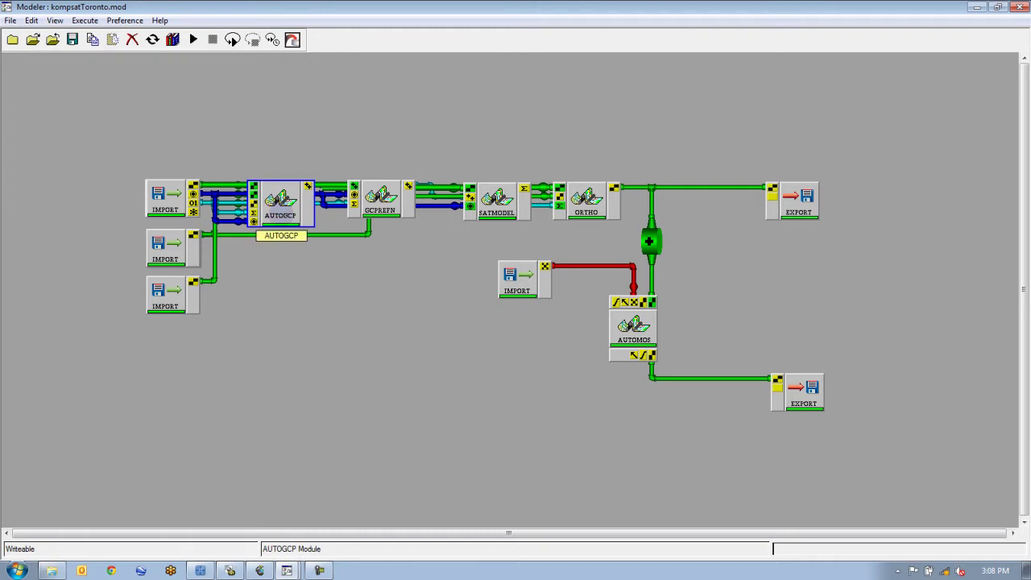
{"action": "left_click", "coordinate": [497, 201]}
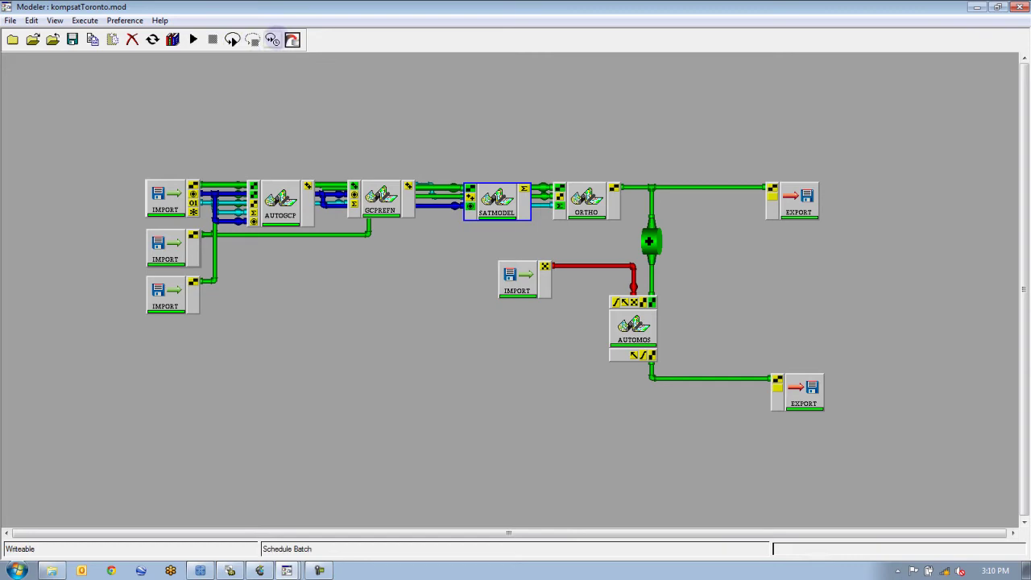
Step: Execute the kompsatToronto model as a batch run to generate mosKompToronto.pix
{"action": "left_click", "coordinate": [647, 411]}
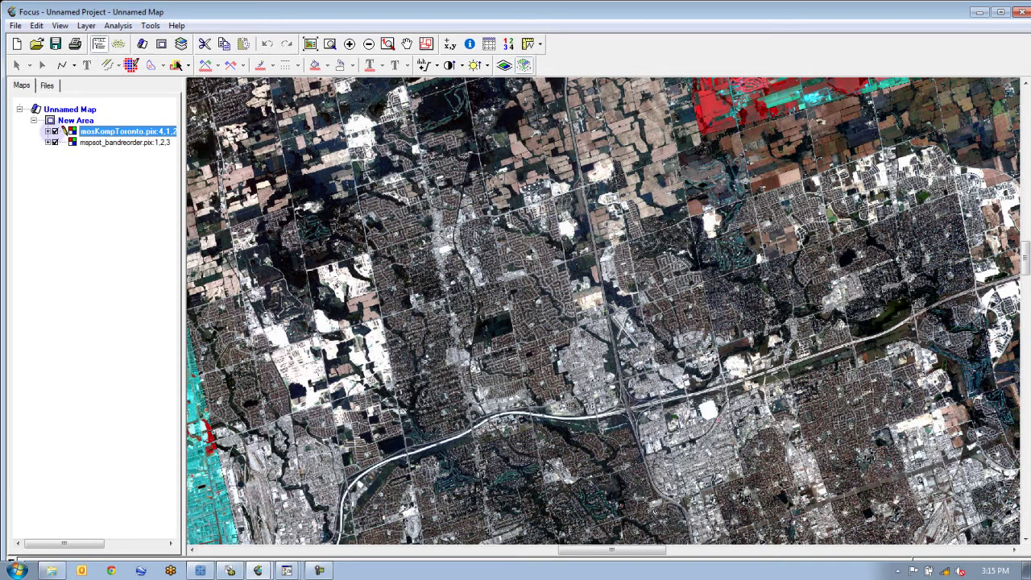
{"action": "left_click", "coordinate": [55, 131]}
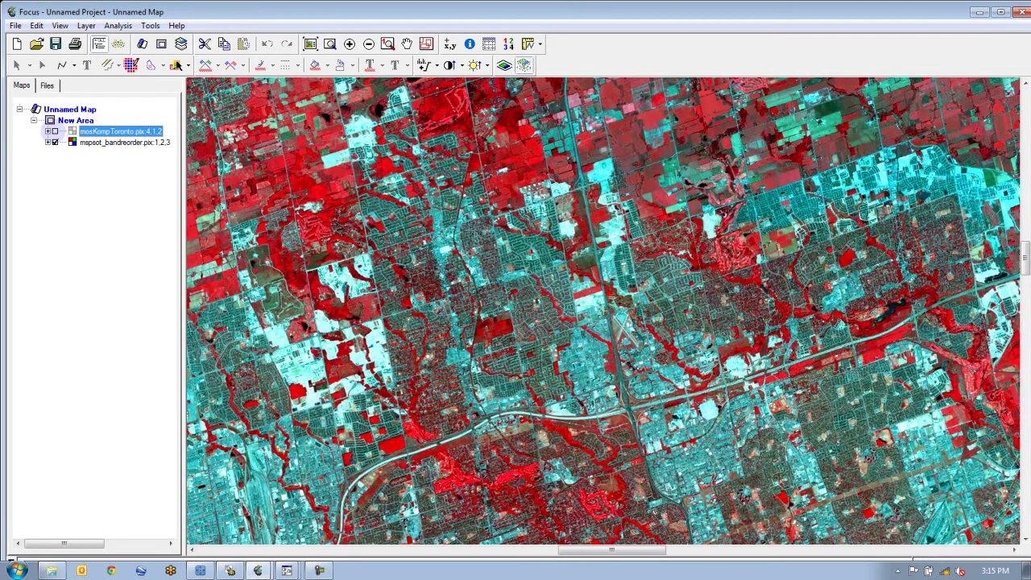
{"action": "left_click", "coordinate": [55, 131]}
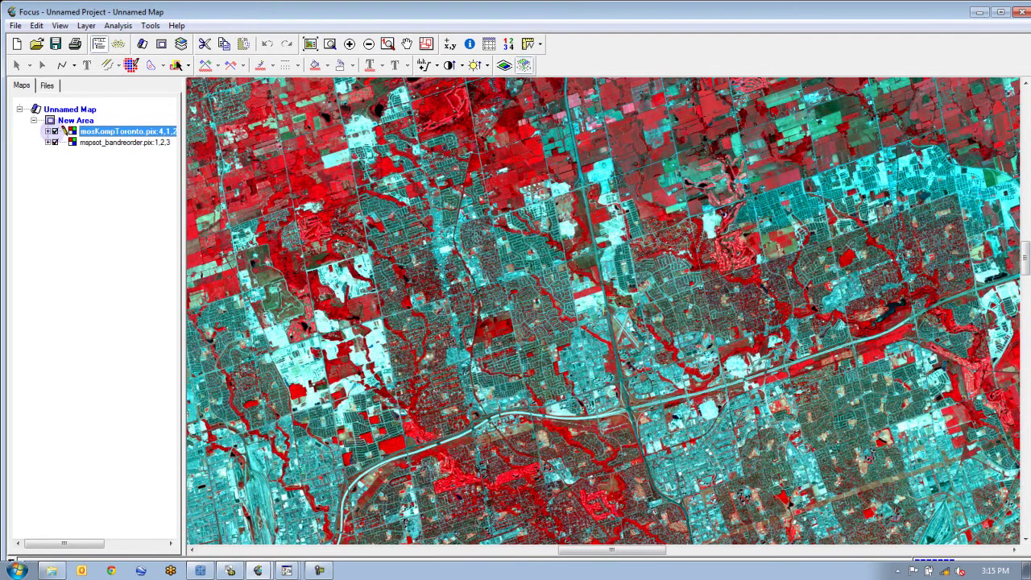